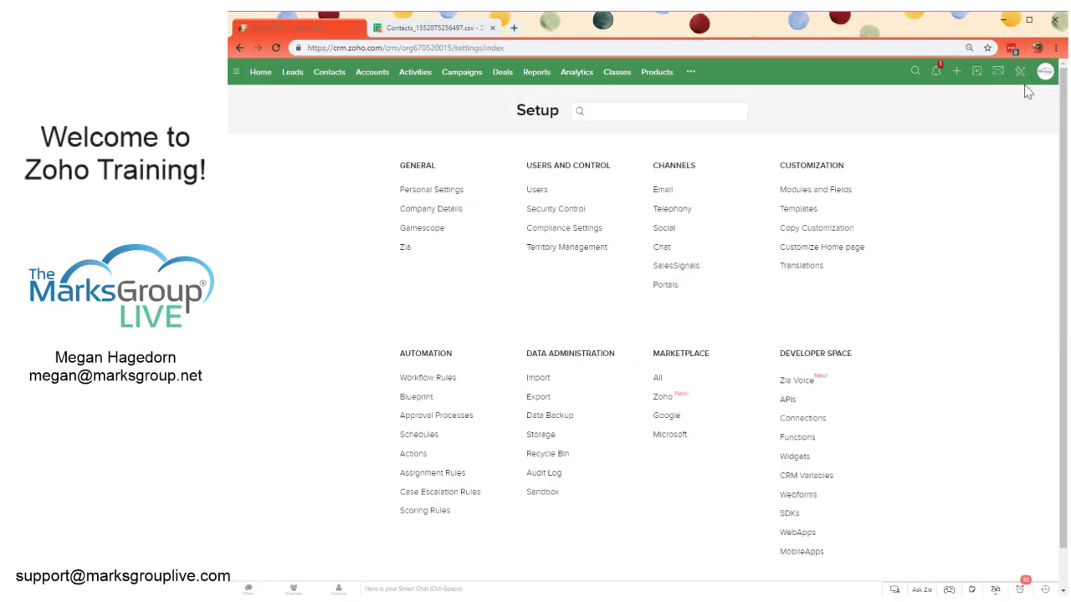
Step: Open the Standard layout of the Leads module from the modules and fields setup
click(806, 191)
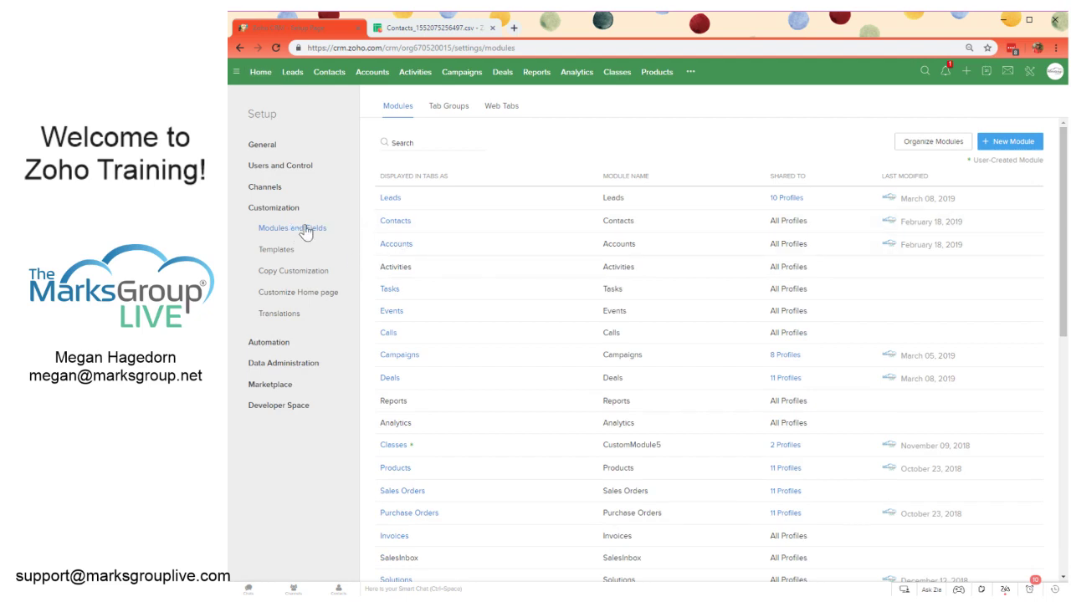
click(388, 201)
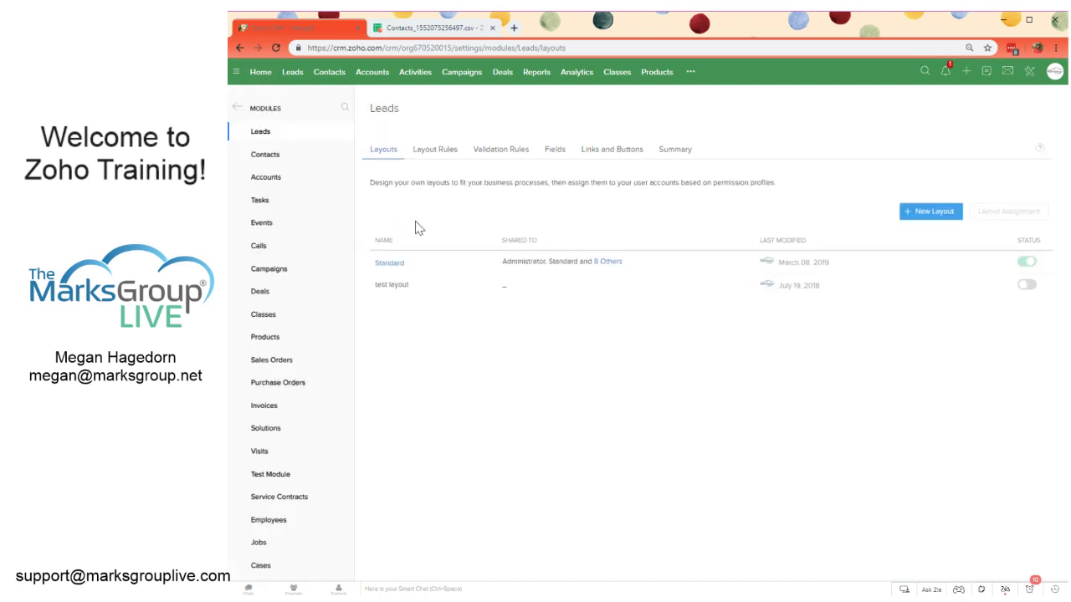
click(400, 262)
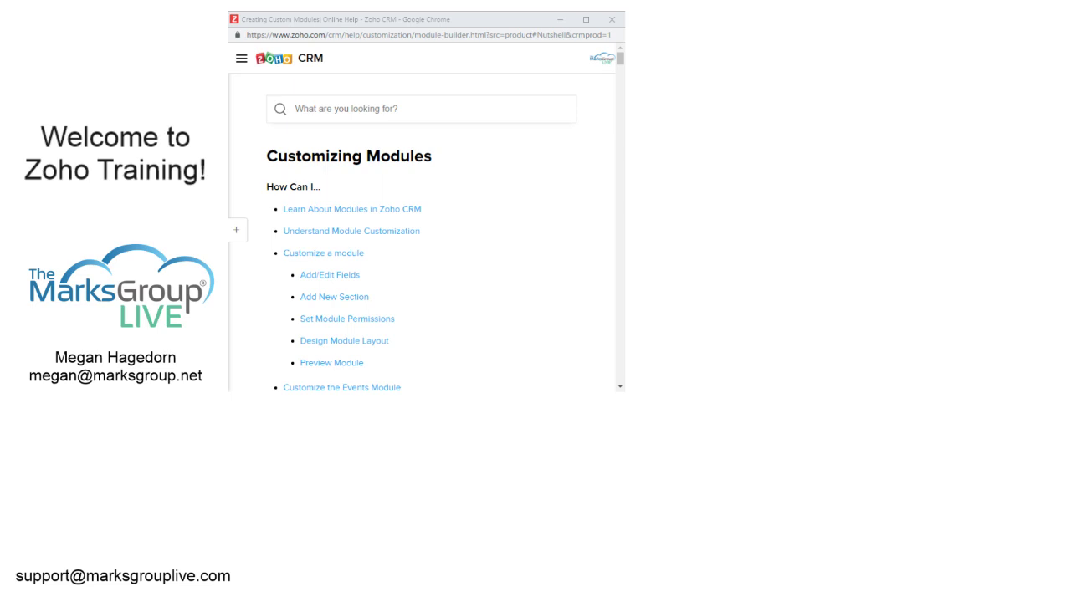
Step: Look through the topic list on the Customizing Modules help page
key(alt+Tab)
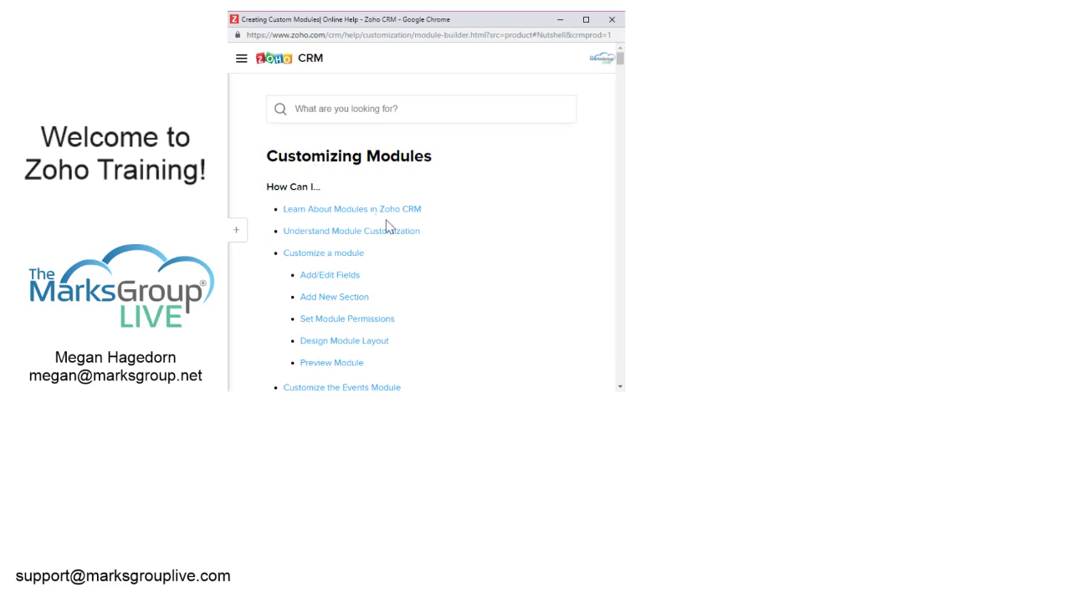
scroll(381, 167, down, 6)
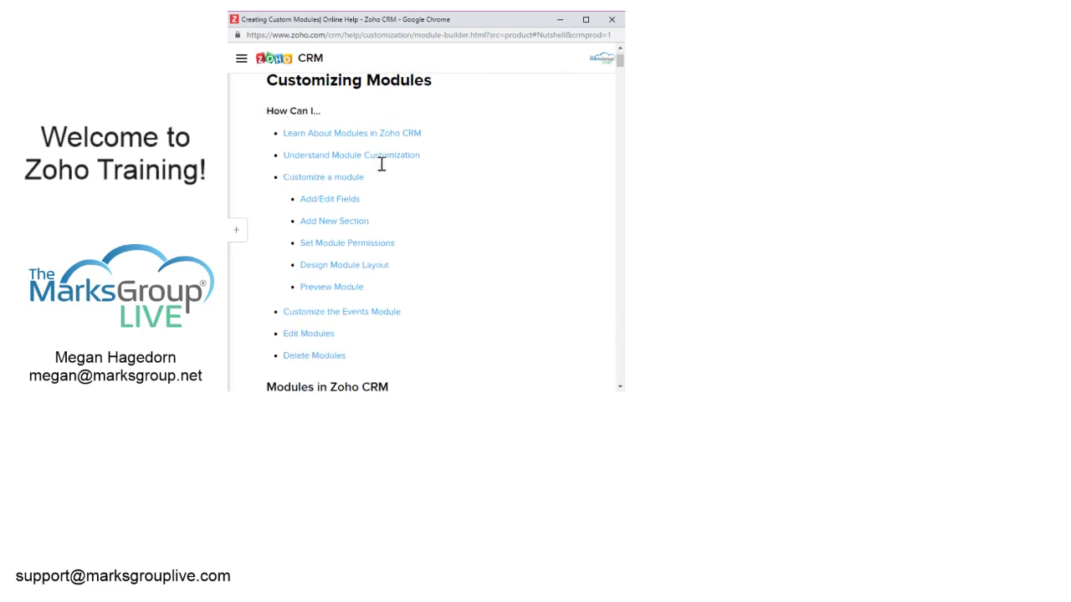
scroll(368, 229, up, 5)
scroll(368, 229, up, 1)
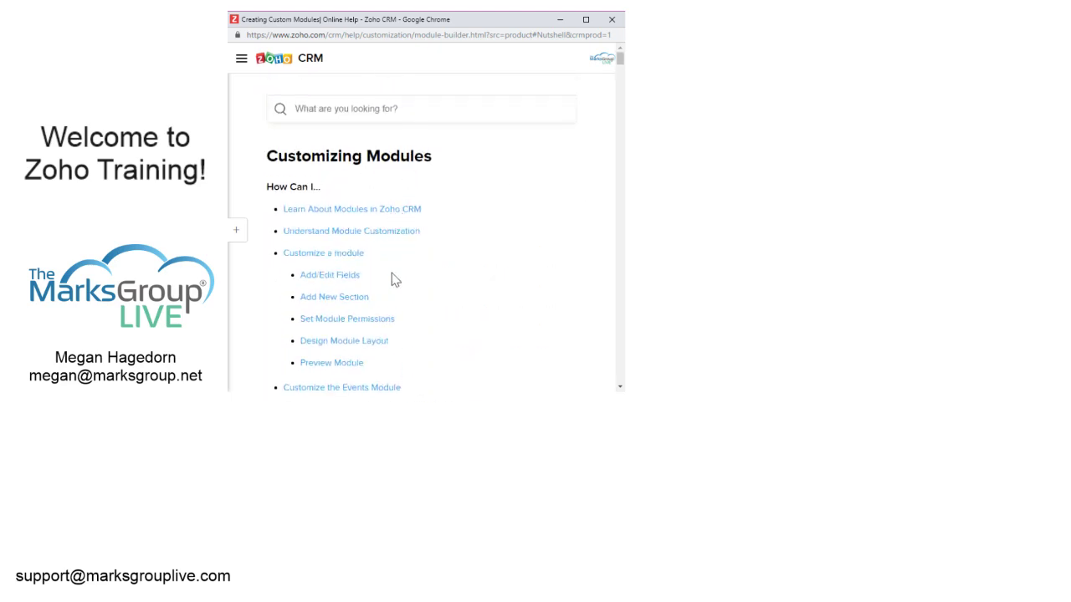
scroll(394, 279, down, 4)
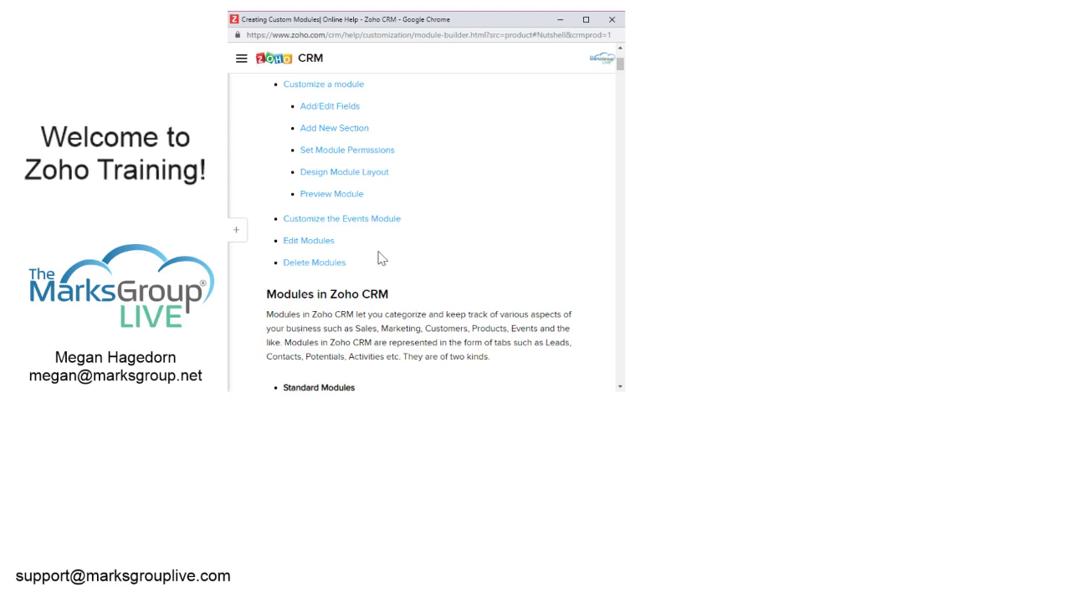
scroll(371, 232, up, 4)
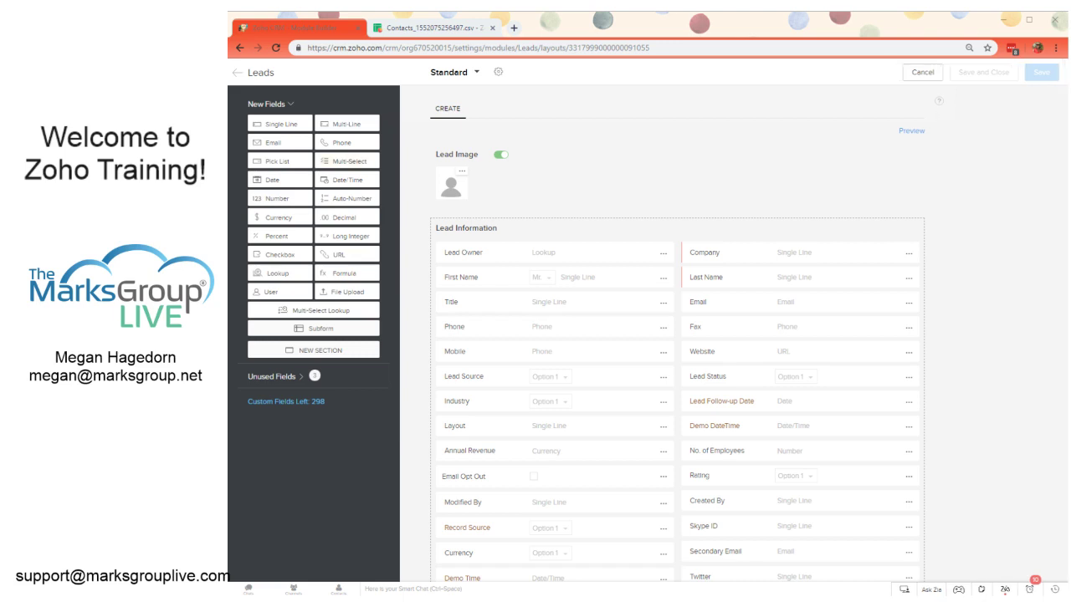
Step: Leave the Leads layout editor and open the Workflow Rules list in the automation setup
click(237, 73)
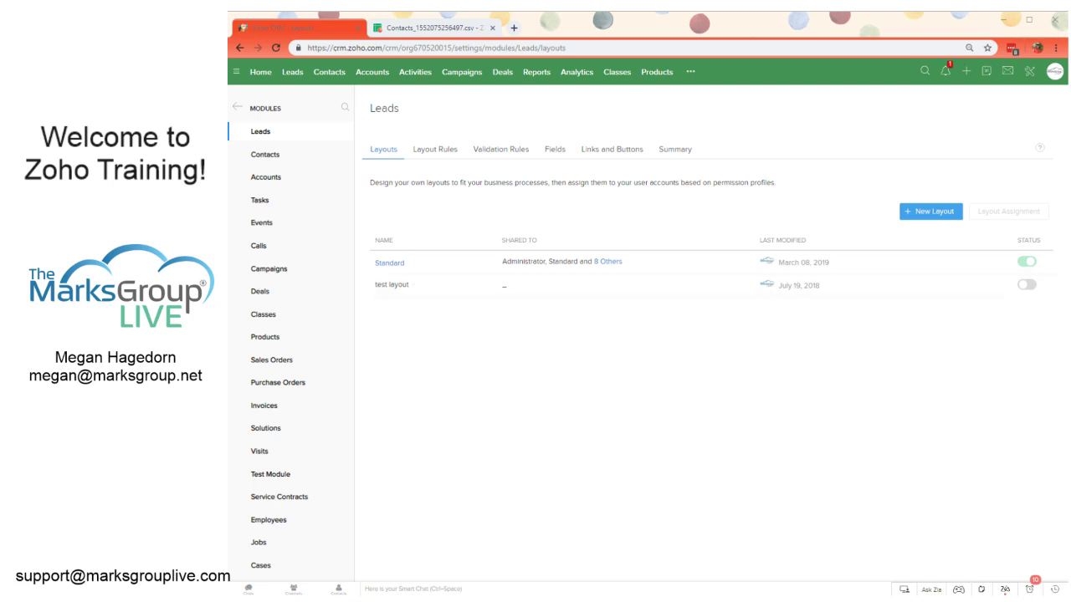
click(237, 106)
click(281, 344)
click(281, 360)
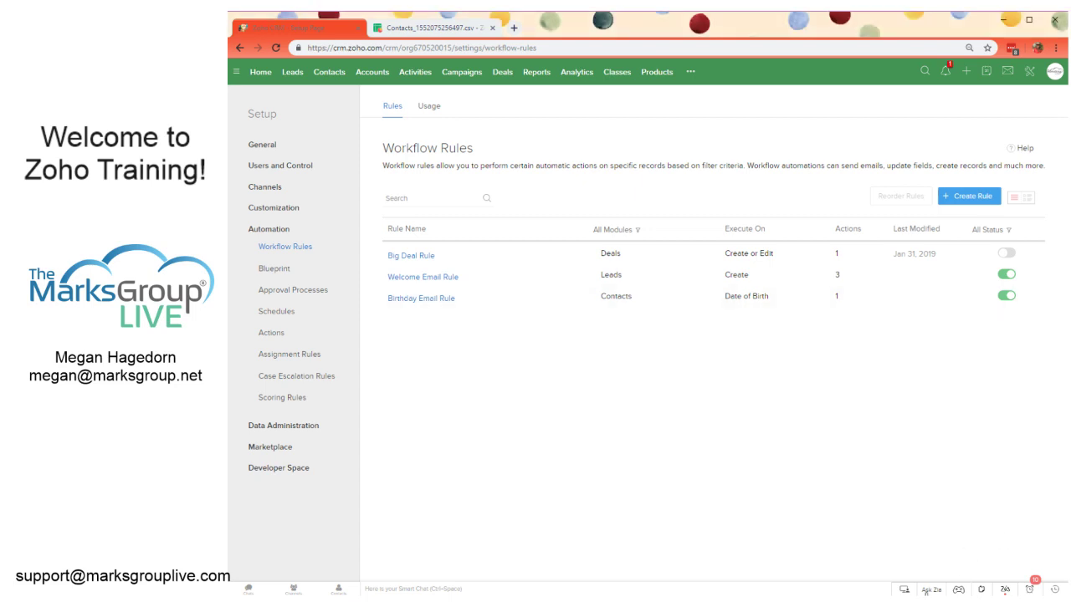
Step: Ask Zia "How many leads were created last month?"
click(937, 590)
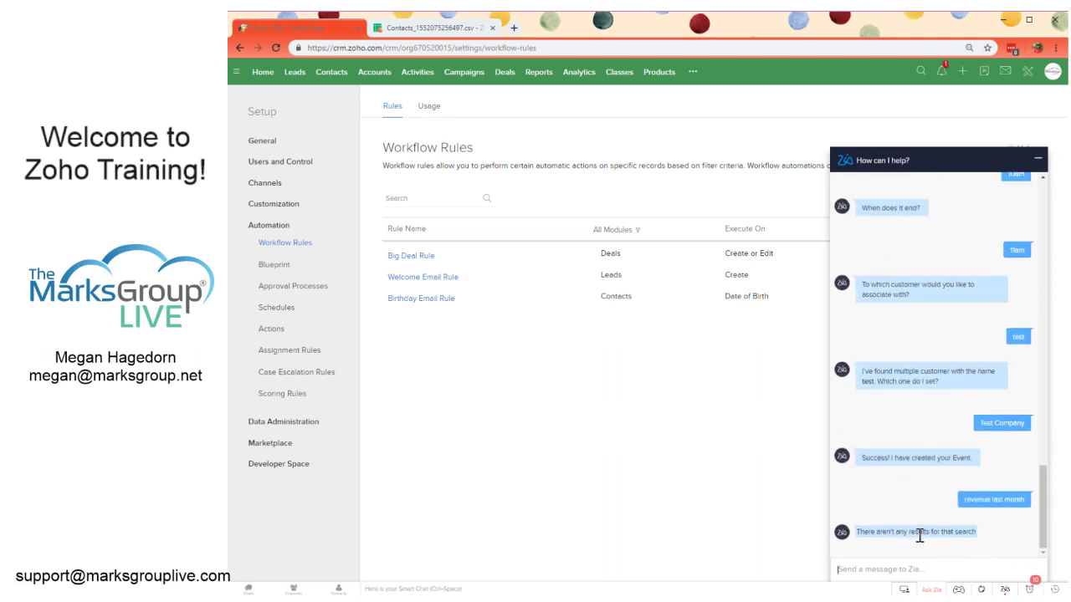
text(How many leads were created last month?)
key(Return)
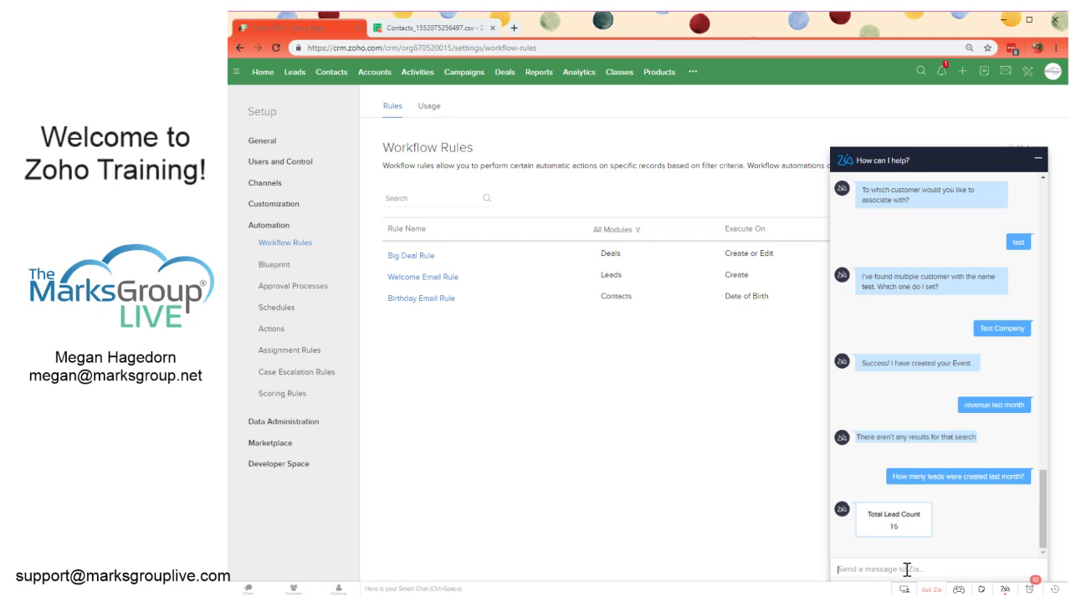
Step: Ask Zia "Can you create an event for me?" and give the location Remote, start time 12pm and end time 1pm
text(Can you create an event for me?)
key(Return)
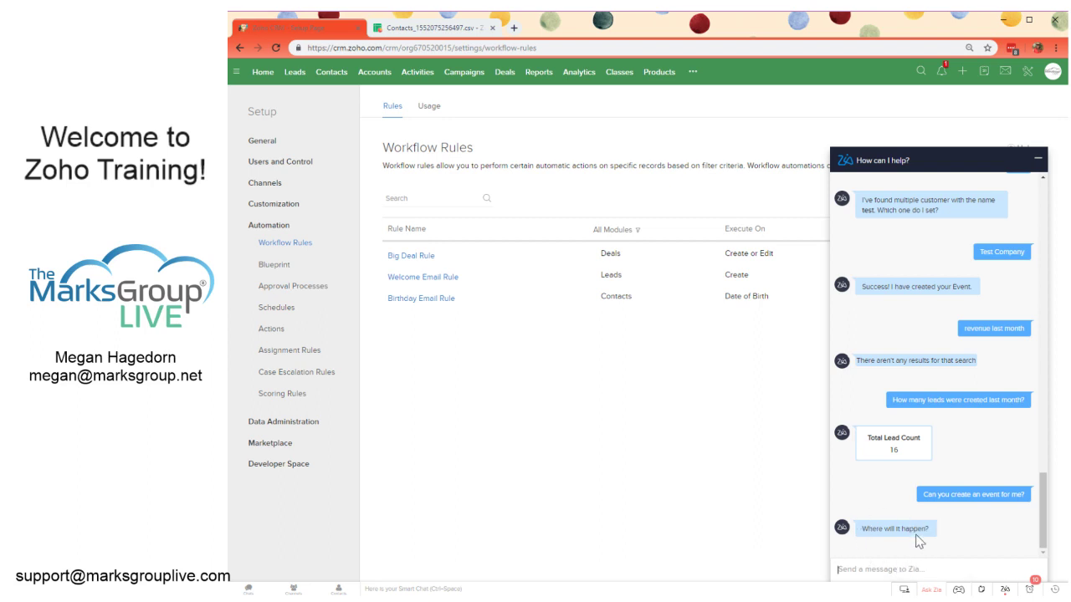
text(Remove)
key(Return)
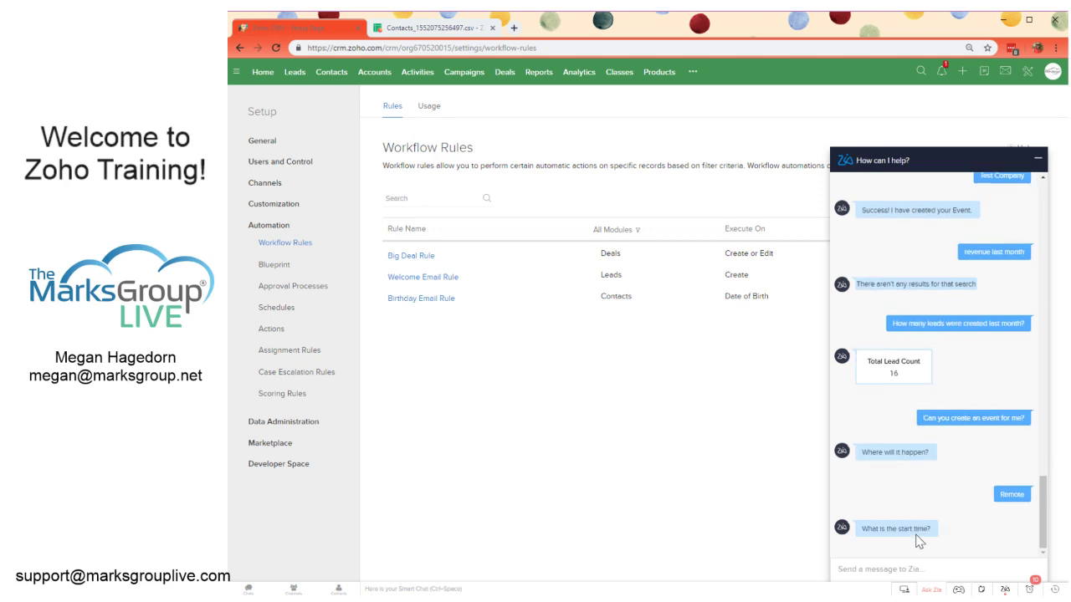
text(12)
key(Return)
text(1pm)
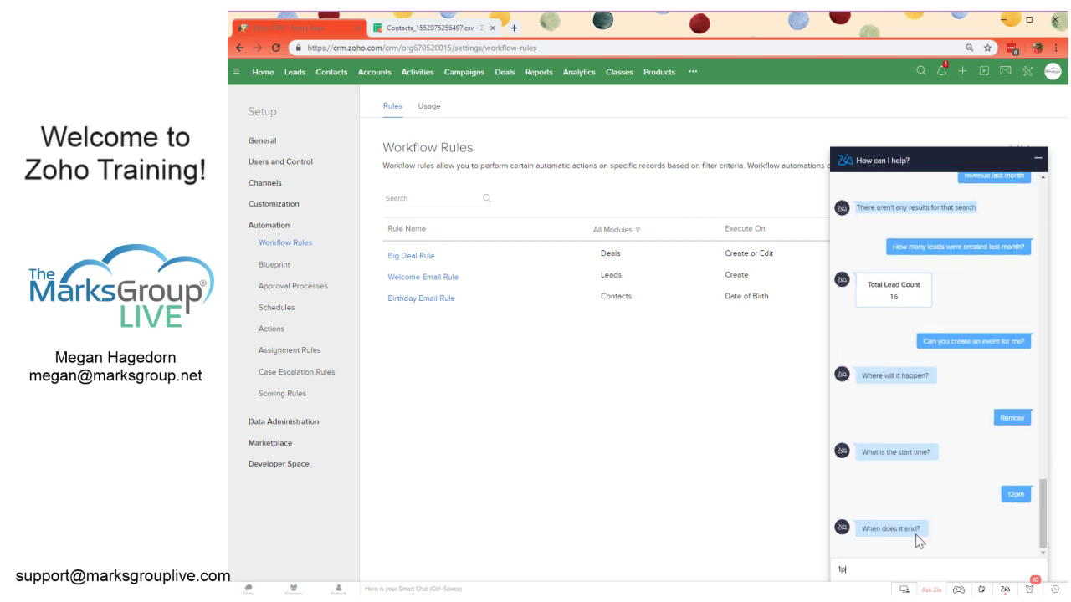
key(Return)
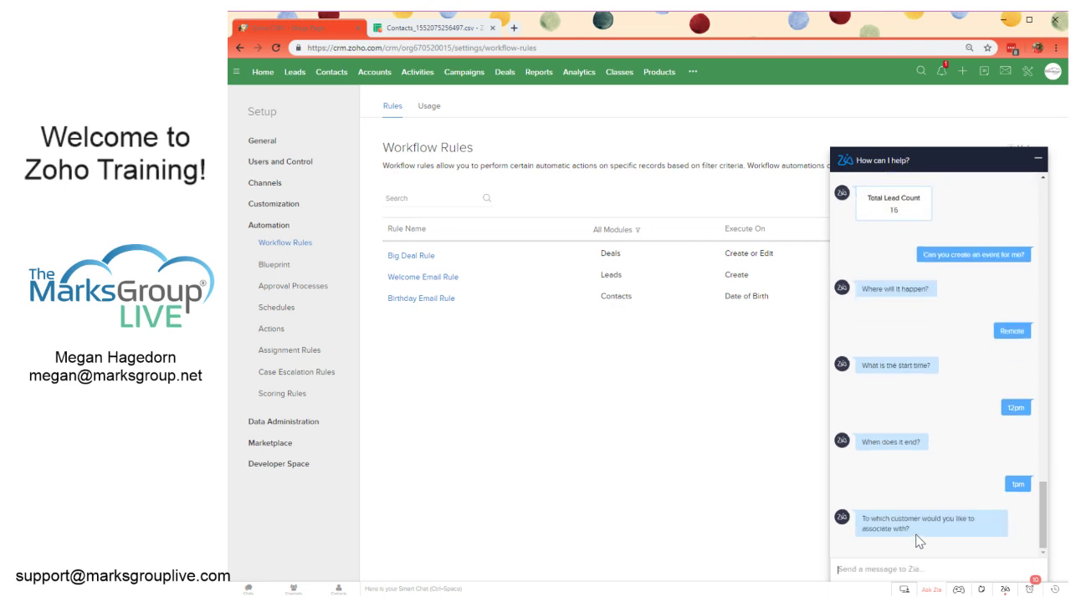
Step: Answer Zia's customer question with "test" and submit the first listed contact from Bob's Ink, Inc for the event
text(test)
key(Return)
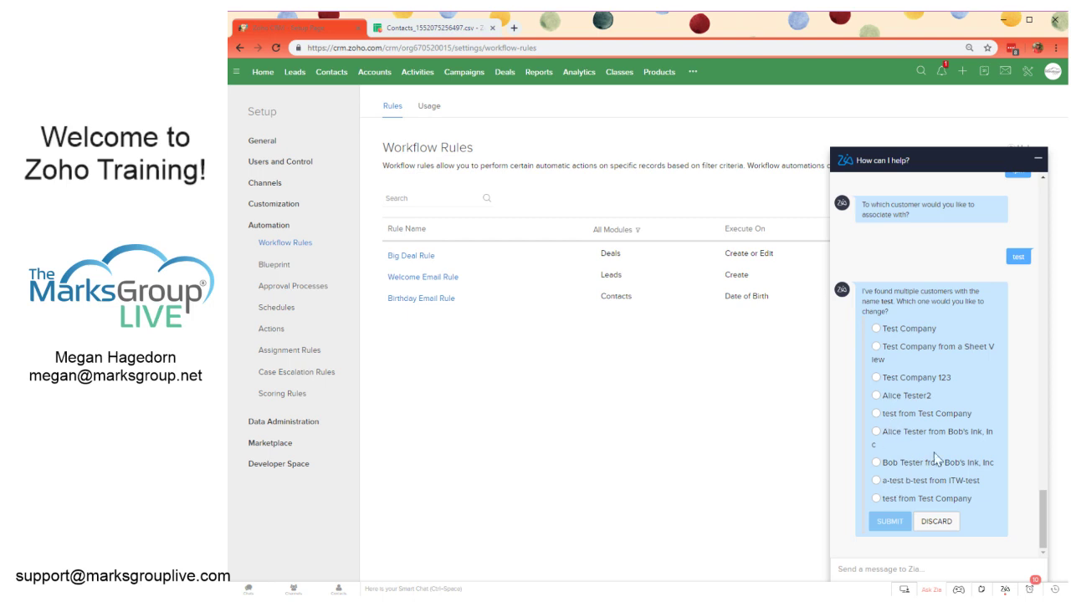
click(889, 441)
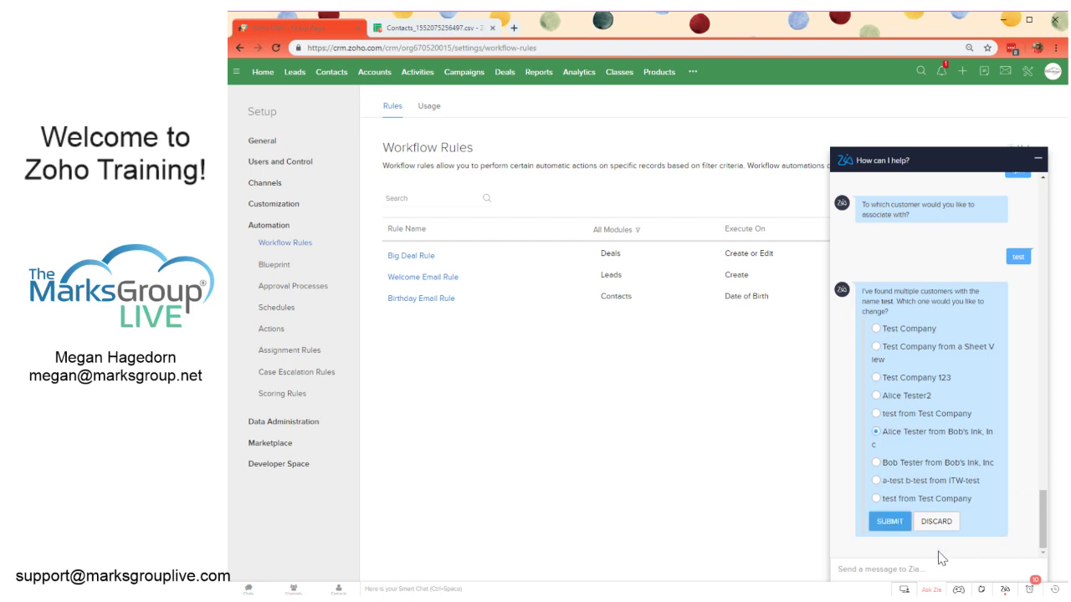
click(890, 522)
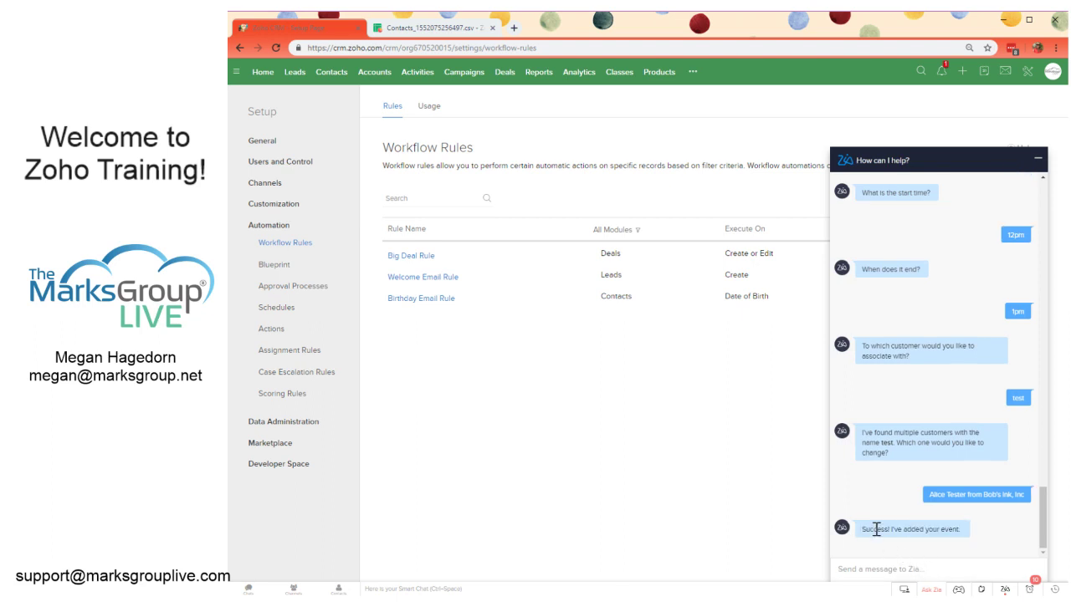
Step: Ask Zia "How much revenue did we bring in last month?" and then "revenue last month"
click(873, 570)
text(How much)
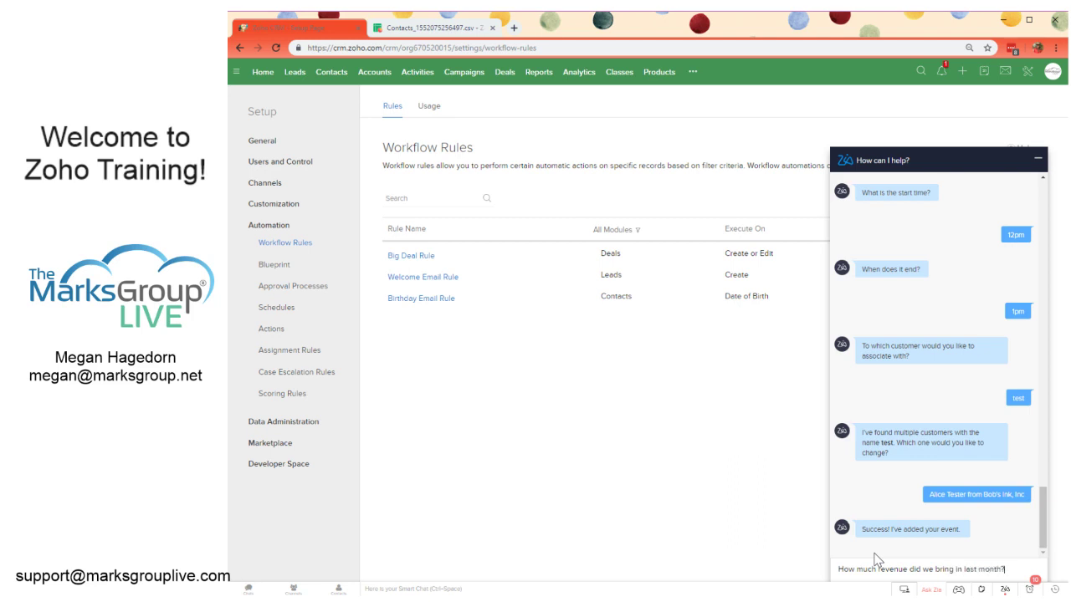
text(revenue did we bring in last month?)
key(Return)
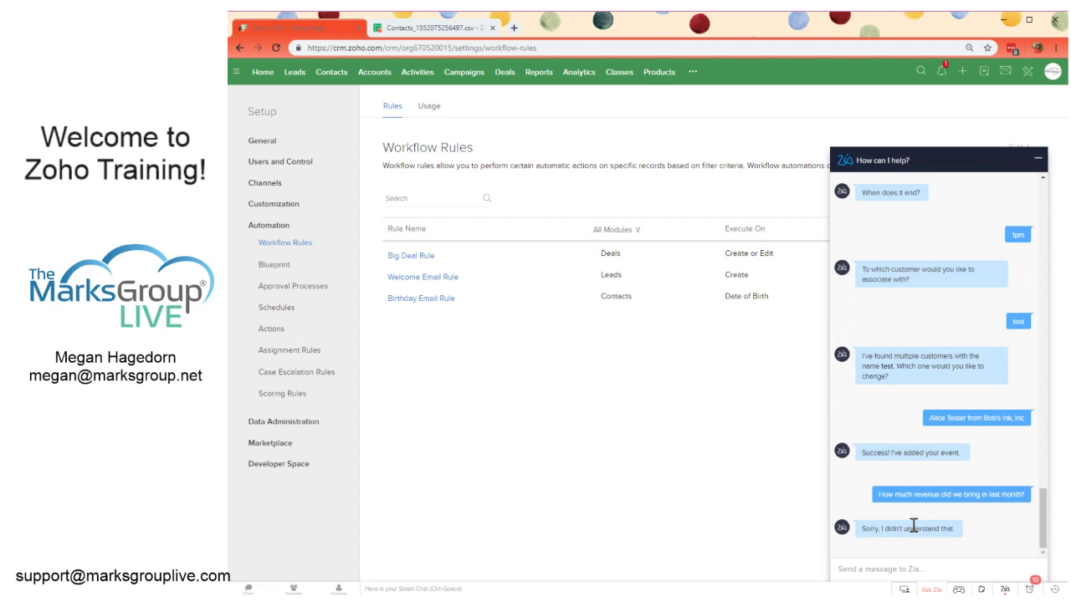
text(revenue last month)
key(Return)
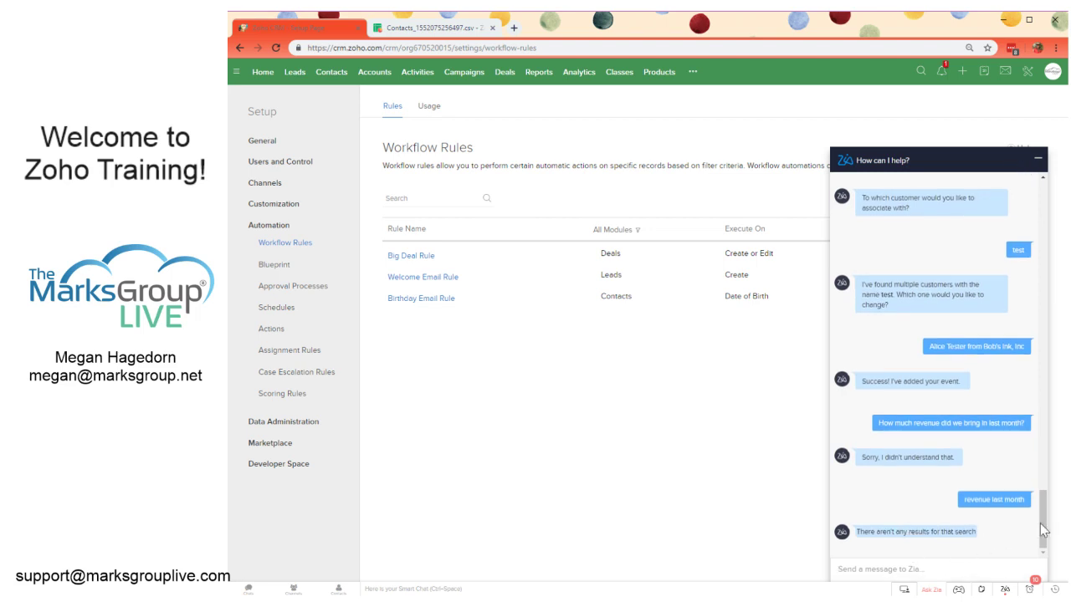
Step: Check the earliest Zia messages, then query "revenue this month" and "contacts created this month"
drag(1047, 525, 1020, 179)
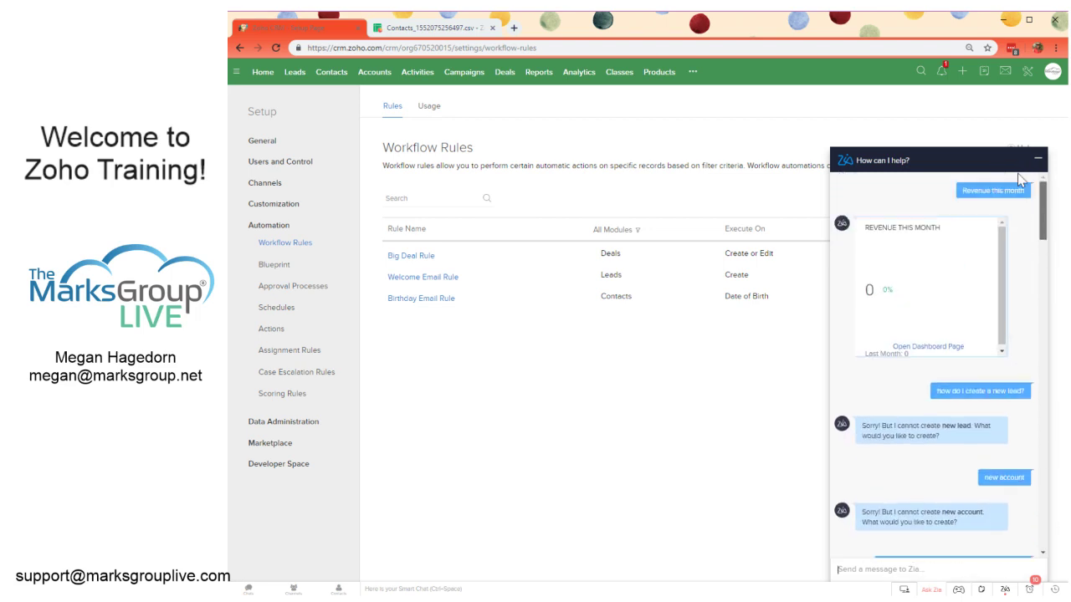
scroll(949, 431, down, 10)
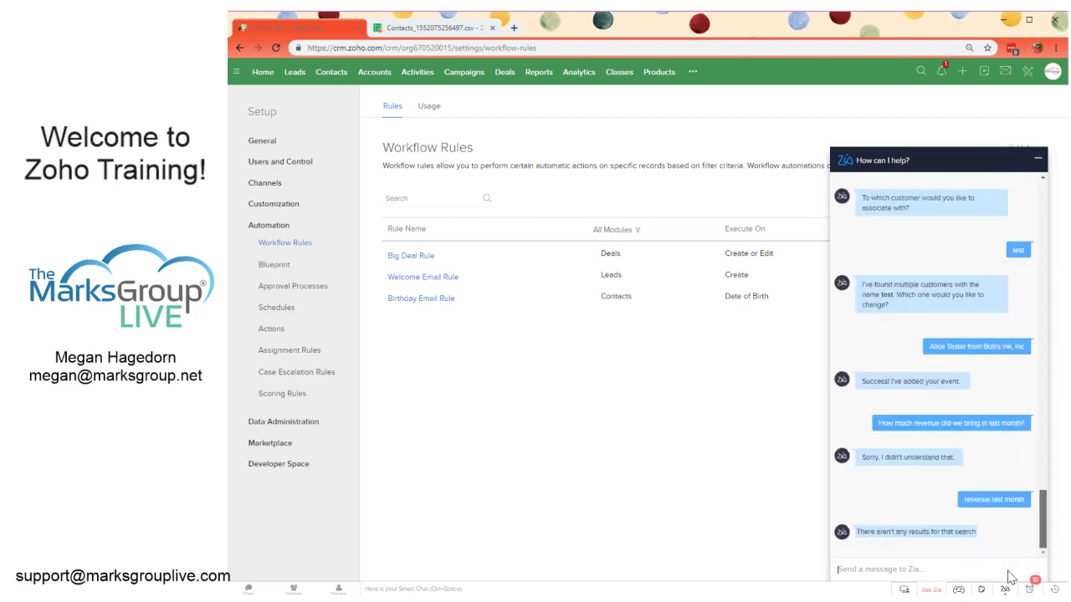
text(revenue this month)
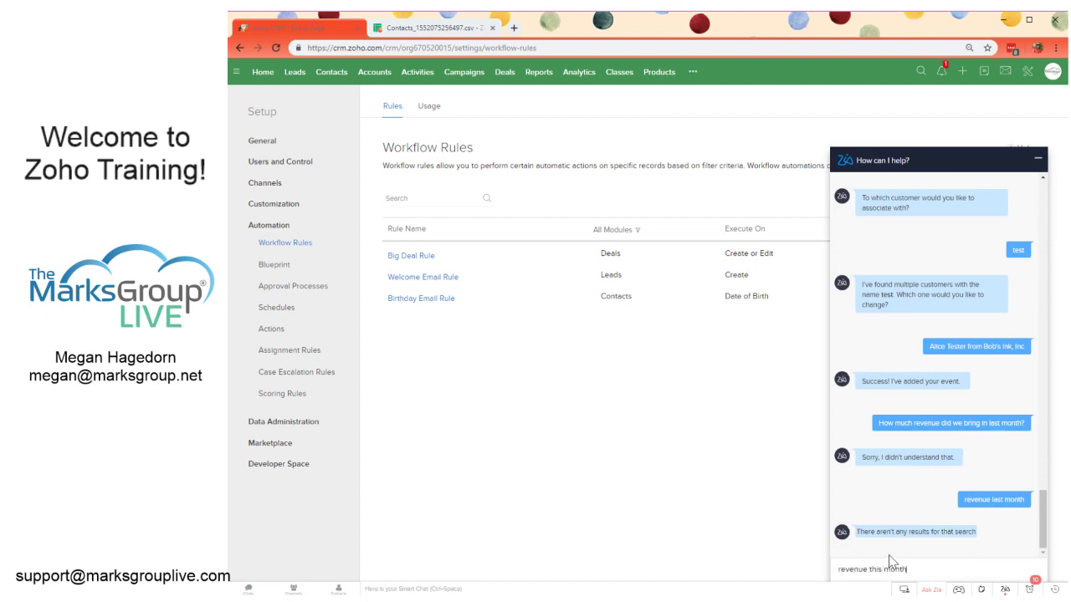
key(Return)
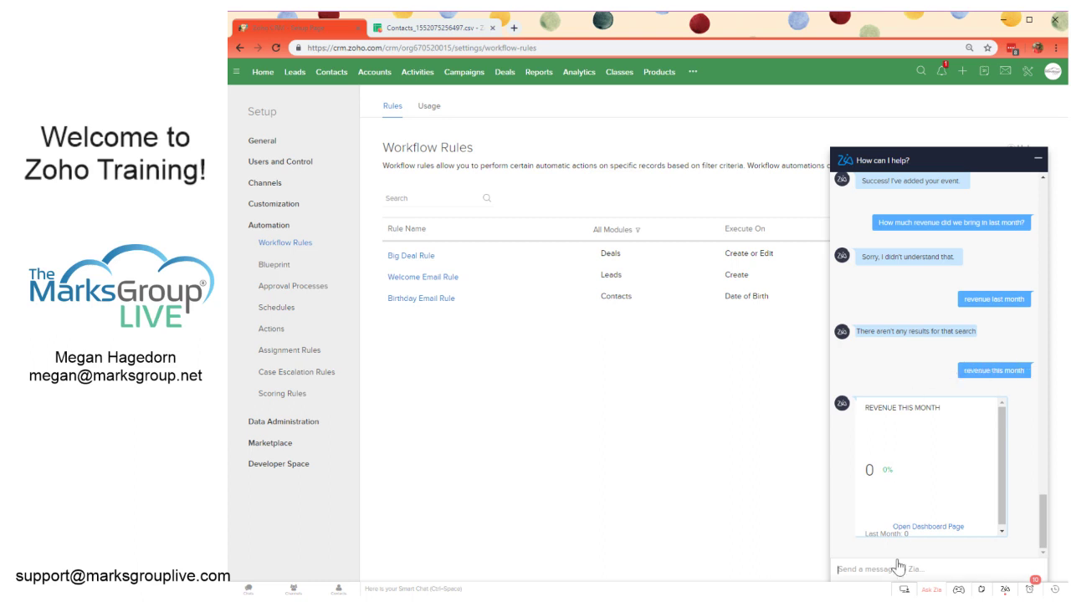
text(contacts created this month)
key(Return)
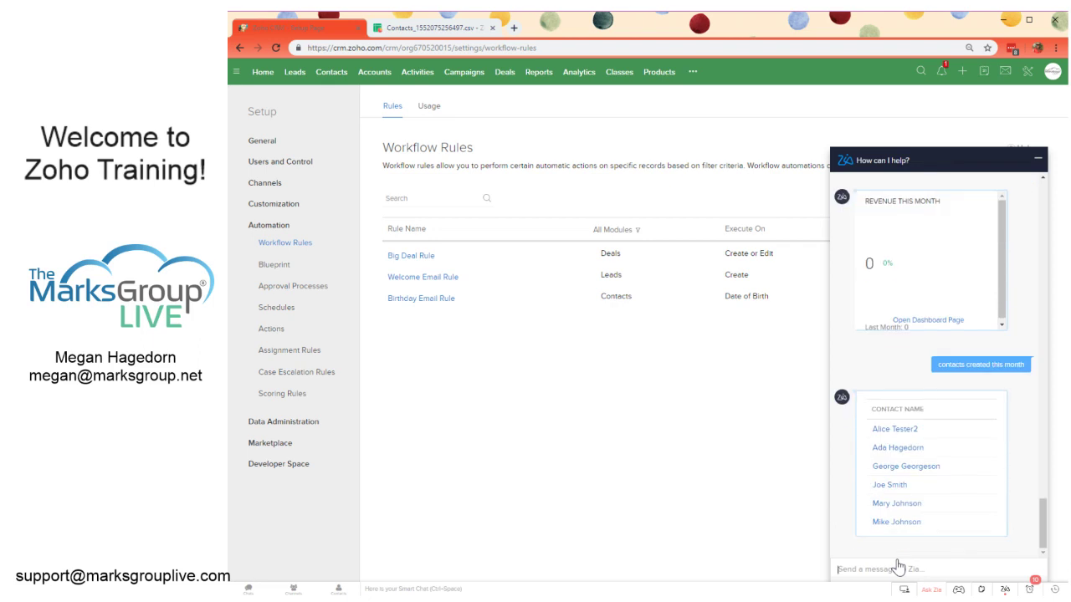
Step: Review the earlier questions and answers in the Zia conversation, then minimize the chat
scroll(974, 504, up, 5)
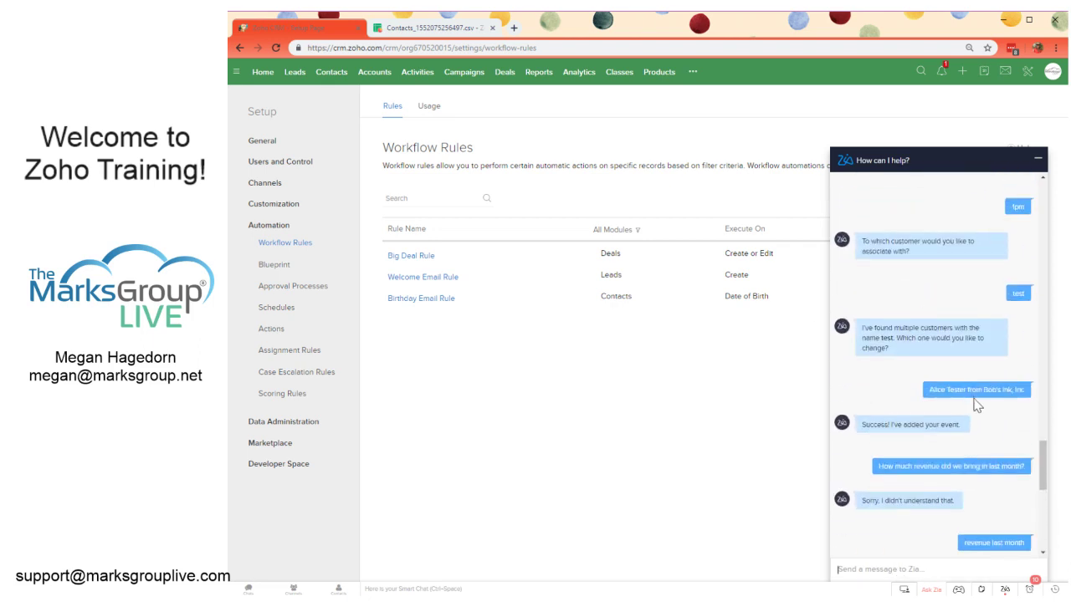
scroll(978, 389, up, 4)
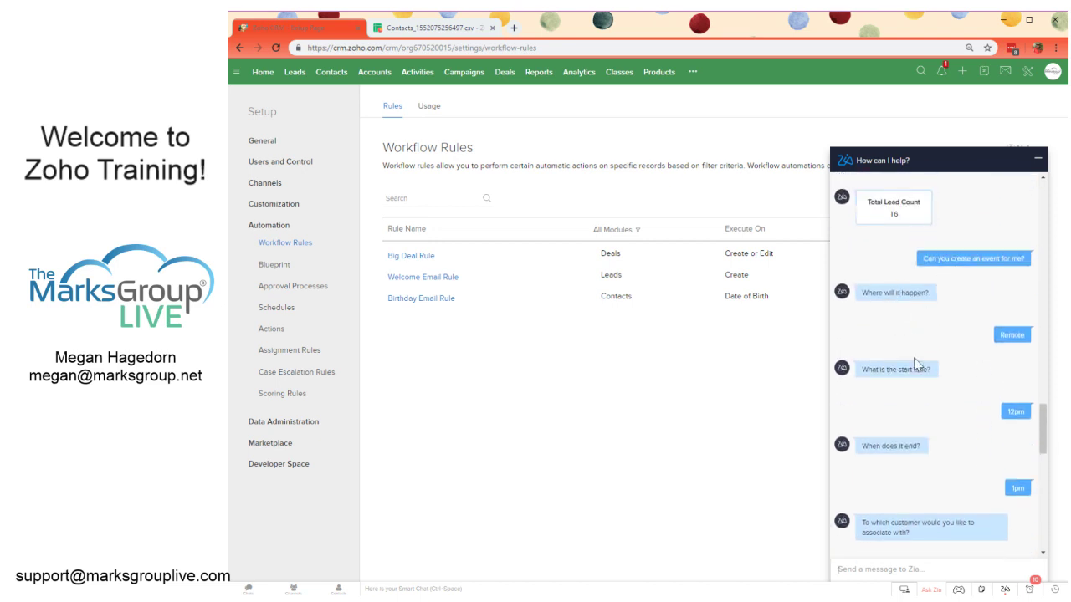
scroll(916, 368, up, 4)
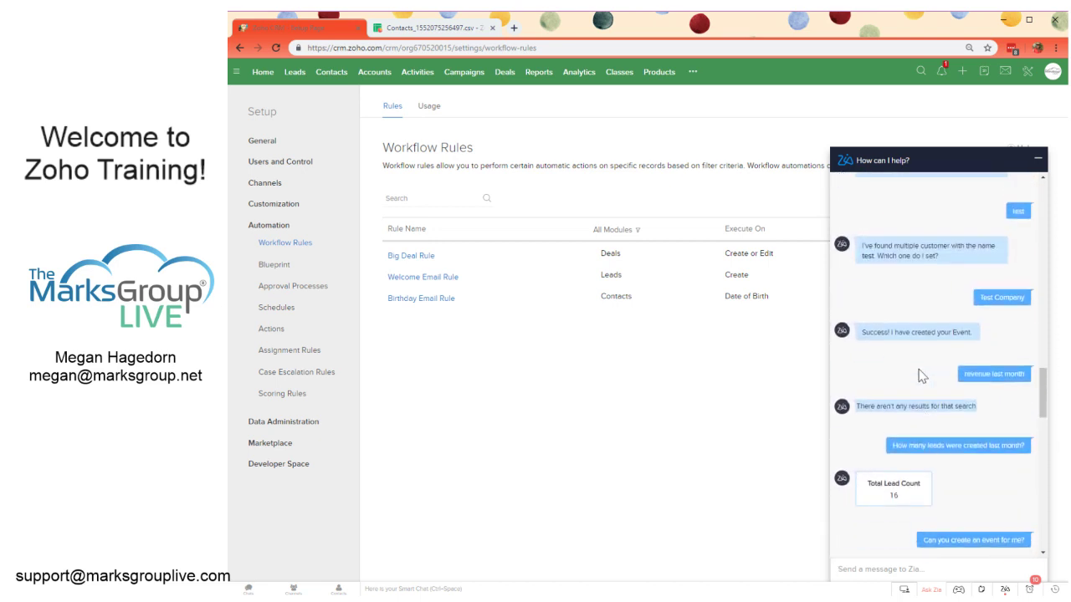
scroll(979, 418, up, 1)
scroll(992, 381, down, 5)
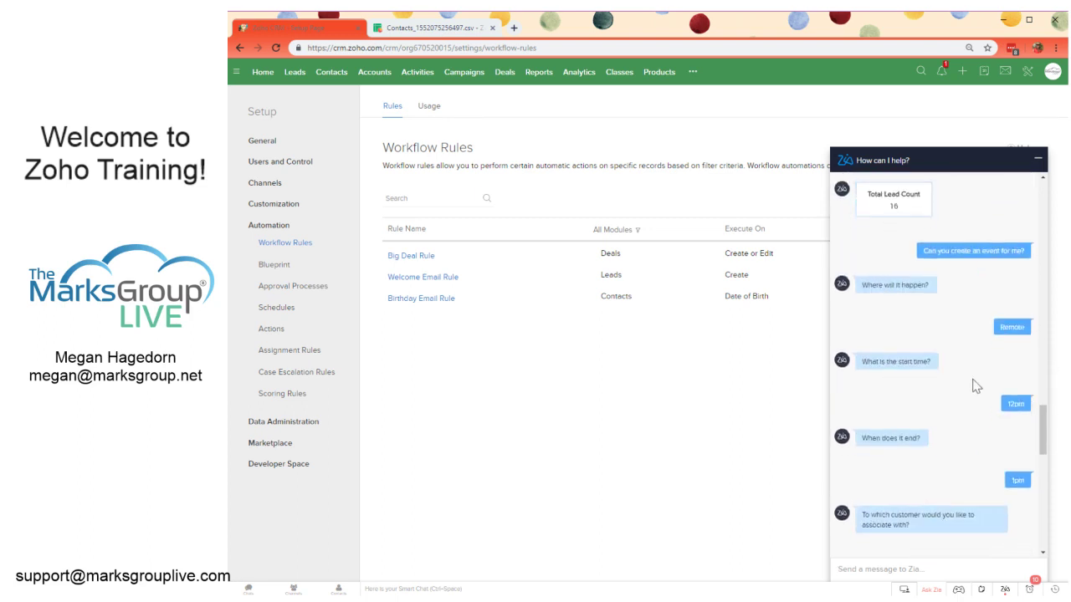
scroll(973, 387, down, 10)
scroll(975, 443, up, 4)
scroll(975, 445, up, 5)
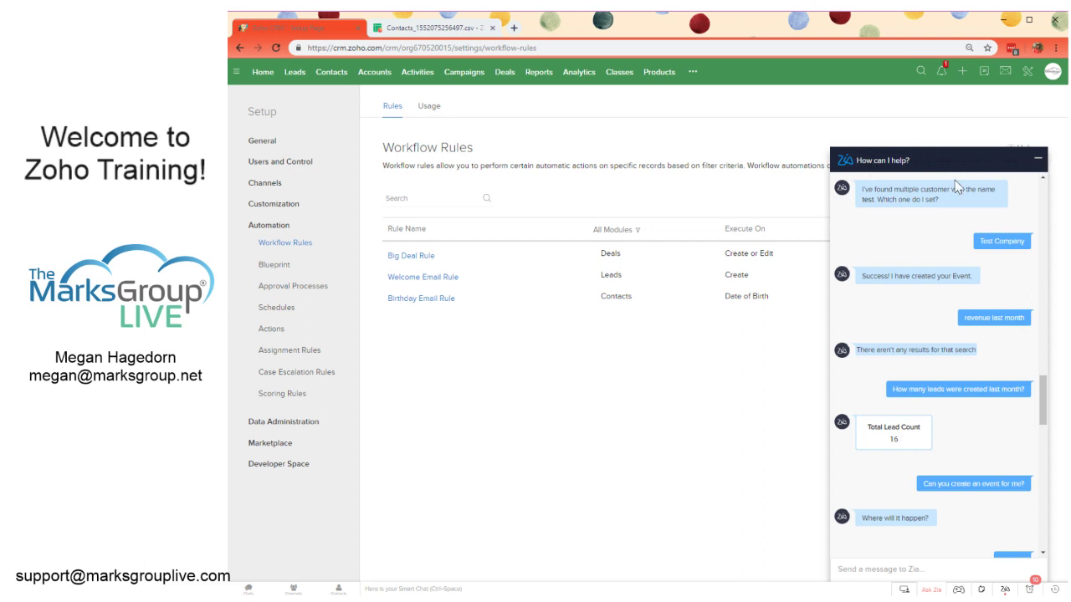
click(1038, 158)
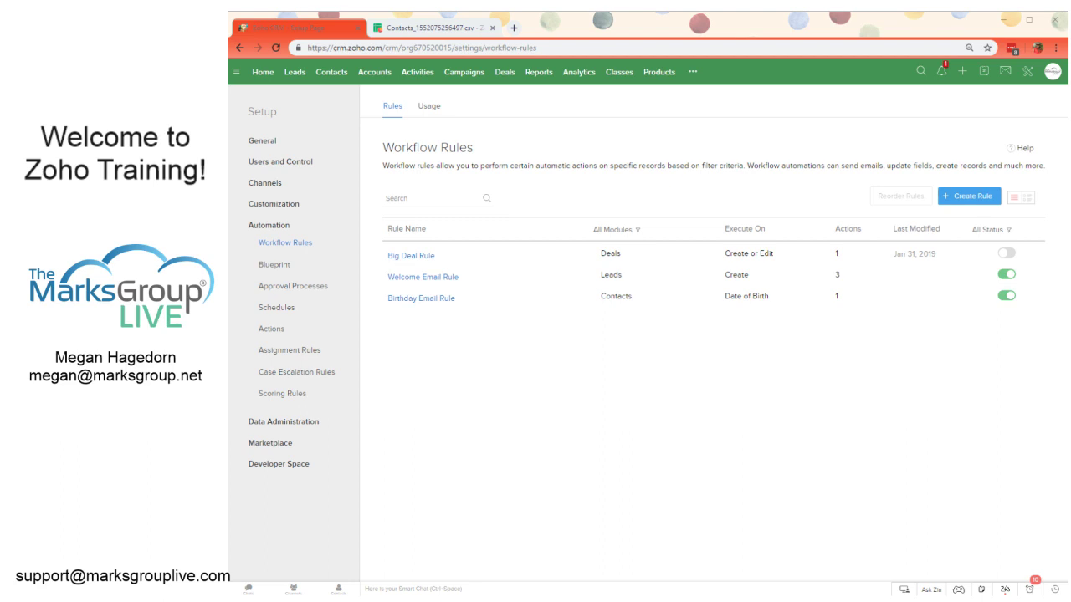
click(513, 29)
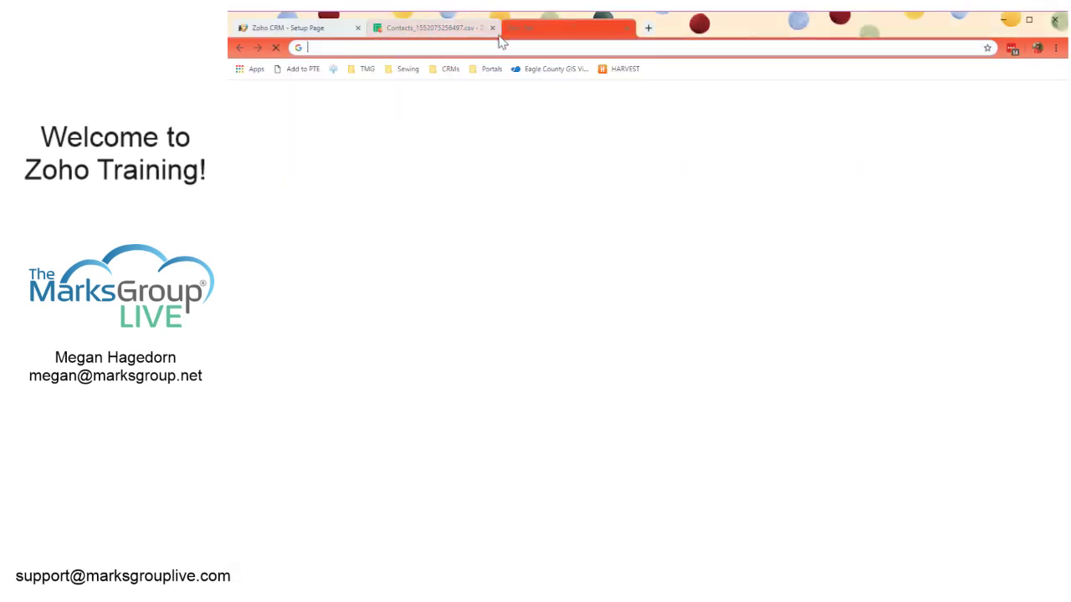
text(https://www.zoho.com/crm/resources/)
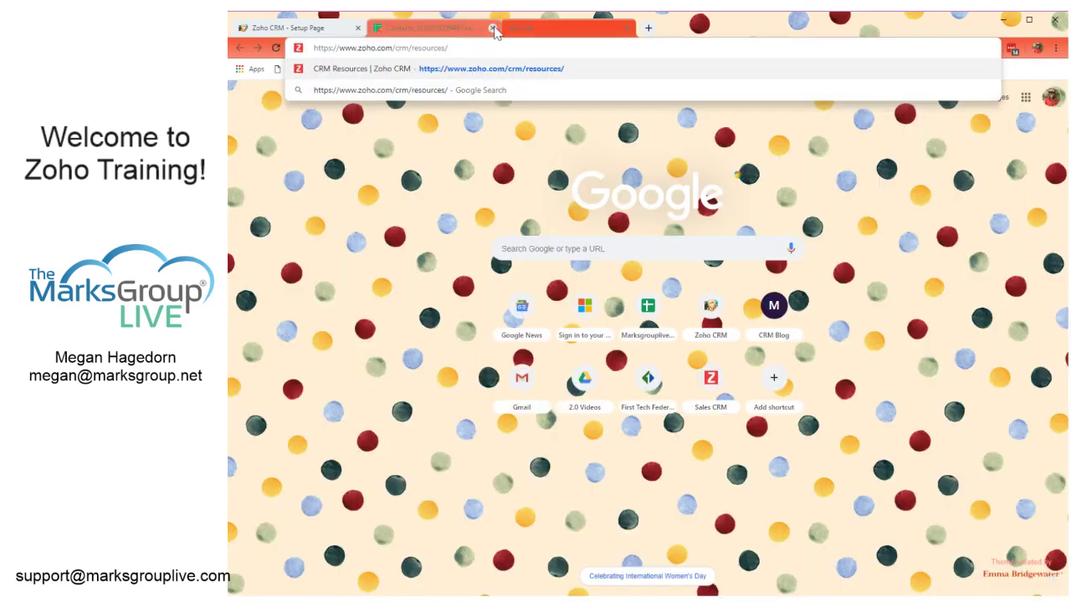
click(492, 28)
key(Return)
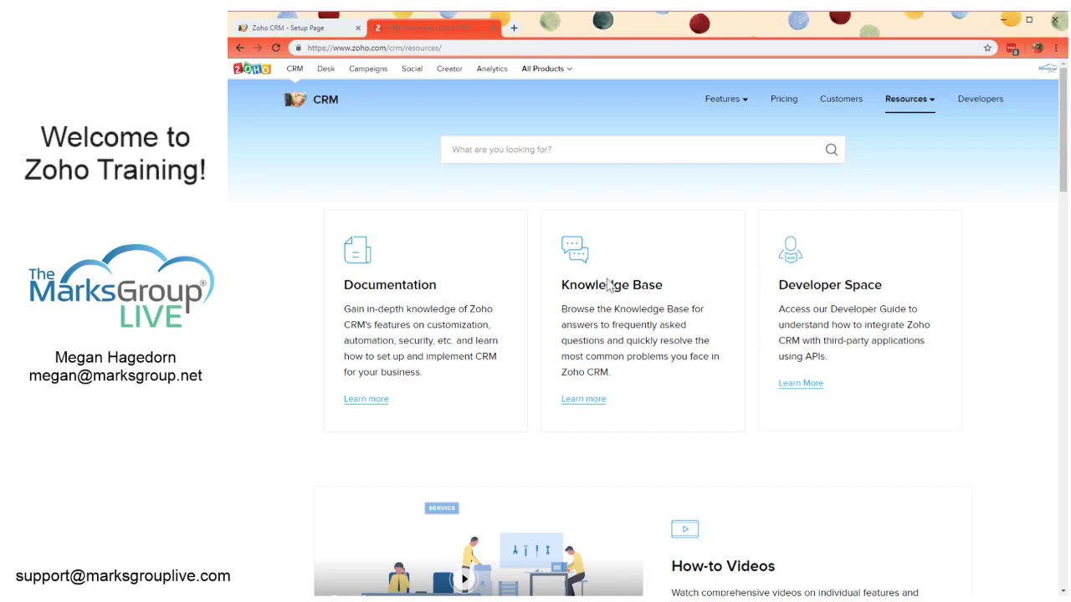
Step: Review the CRM resources from the documentation cards down to the Self-service Portal, then close the page
scroll(818, 232, down, 9)
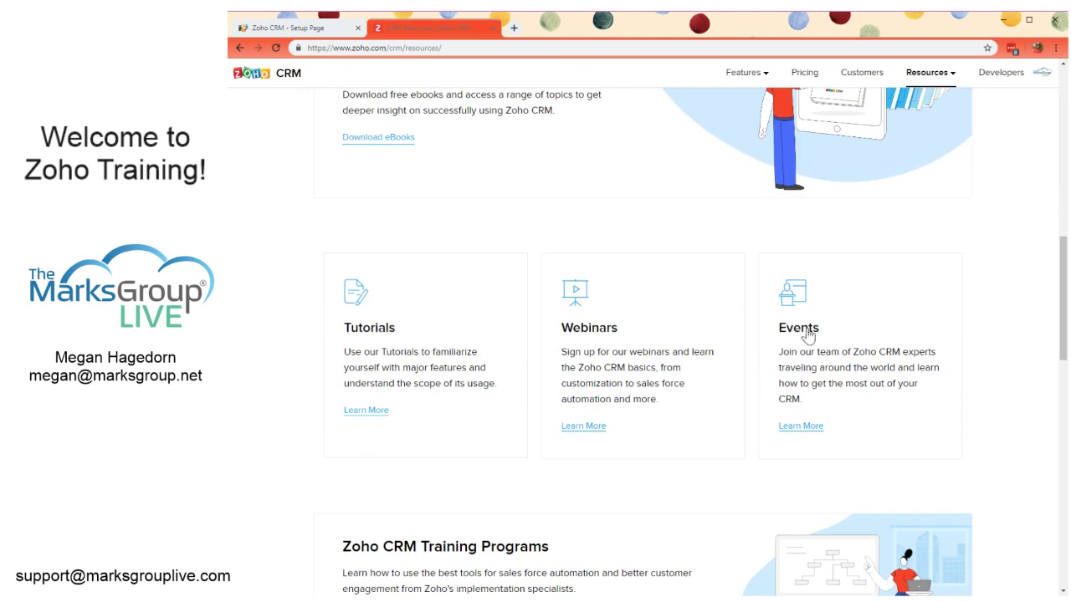
scroll(561, 338, down, 6)
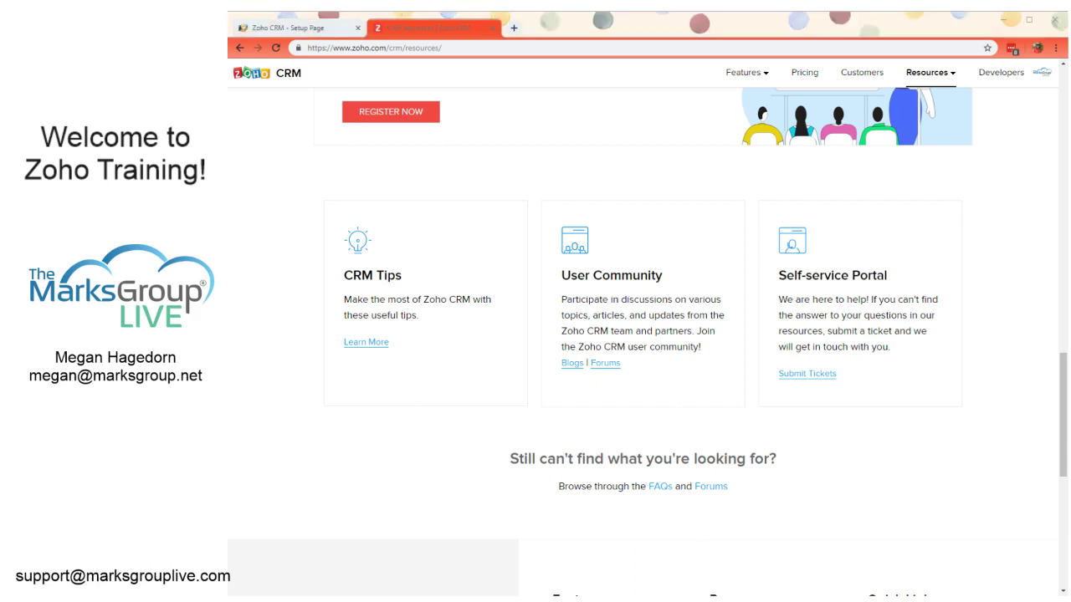
click(492, 28)
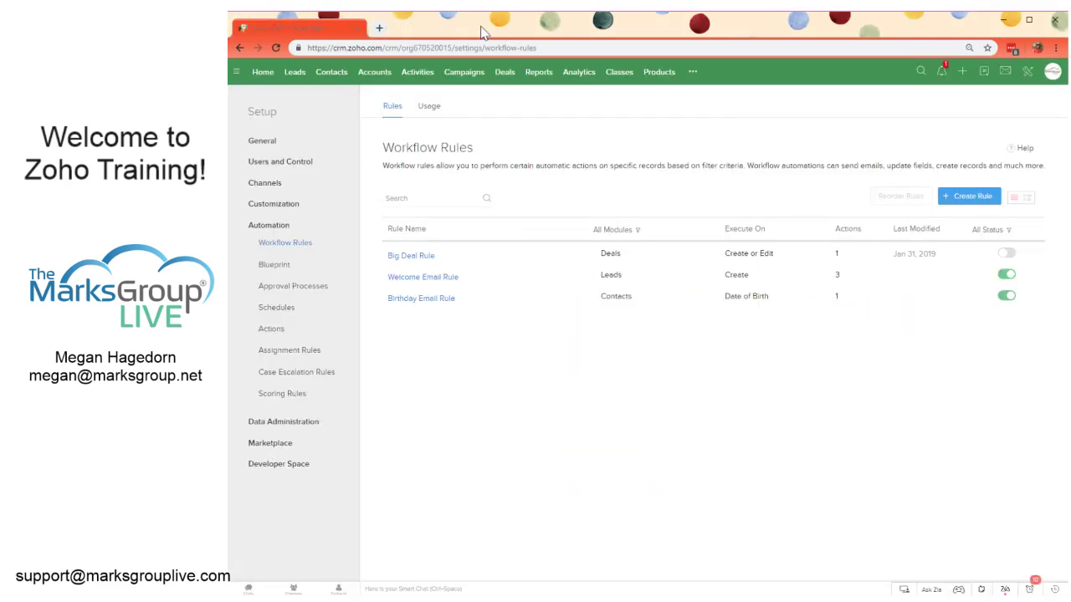
click(378, 29)
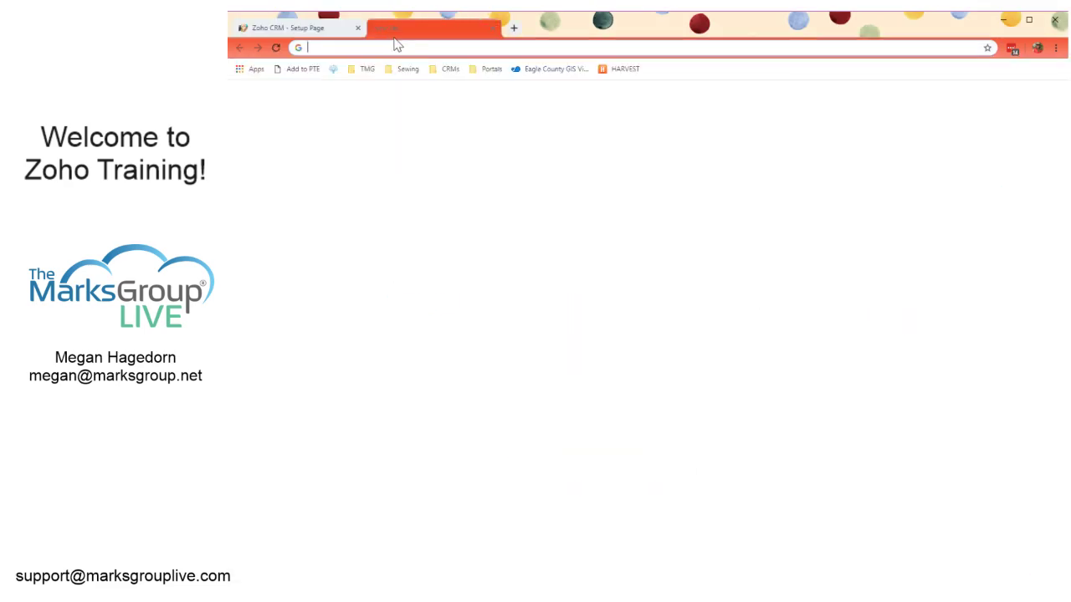
text(https://help.zoho.com/portal/newticket)
key(Return)
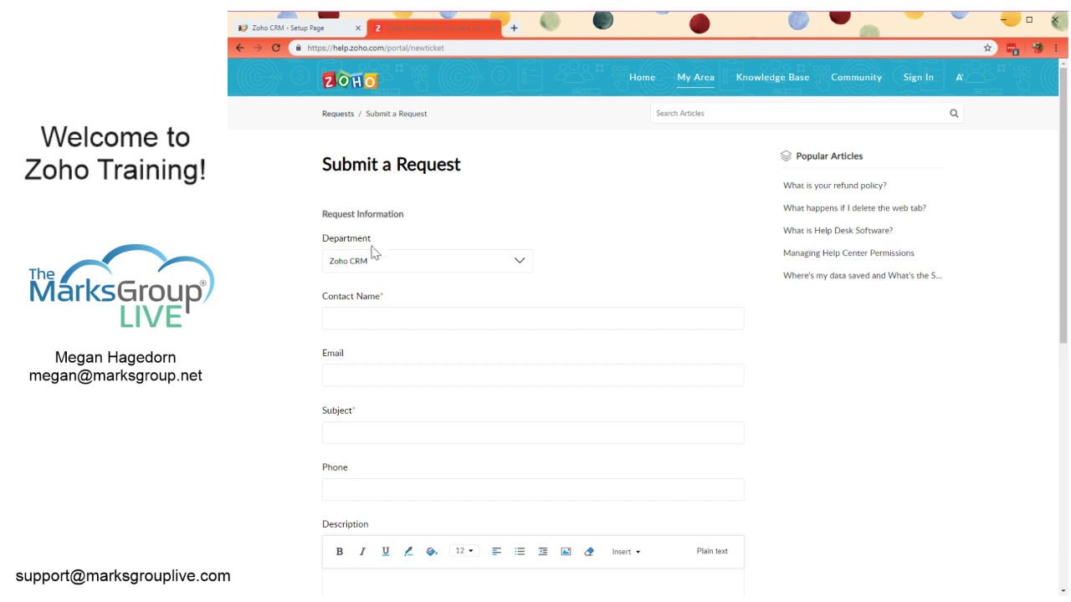
Step: Examine the request form's fields and the choices for how critical the request is, then return to the CRM workflow rules
scroll(382, 360, down, 2)
scroll(401, 497, down, 2)
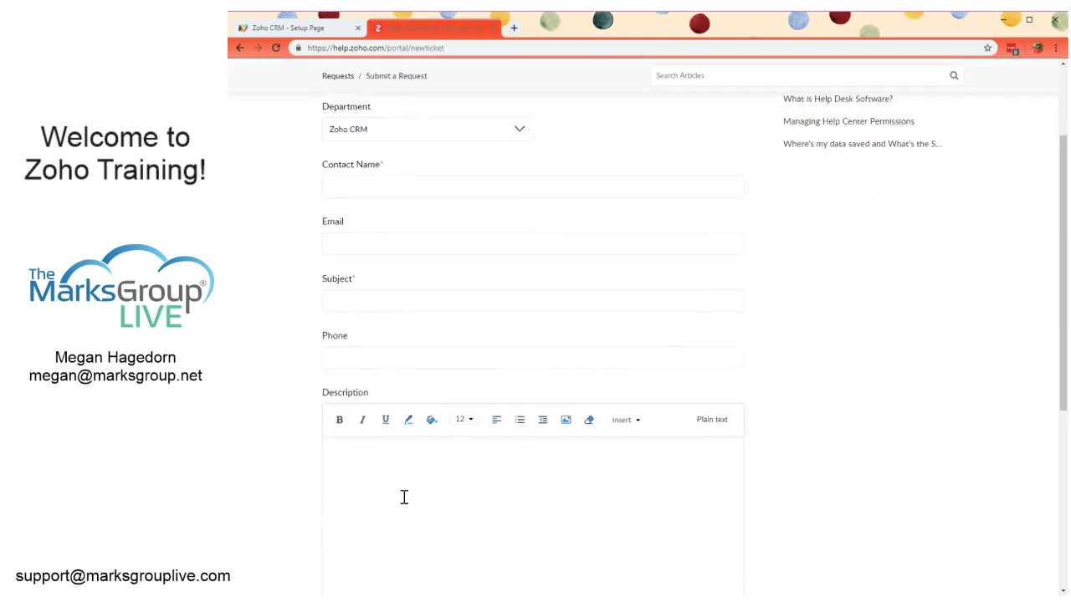
scroll(402, 503, down, 3)
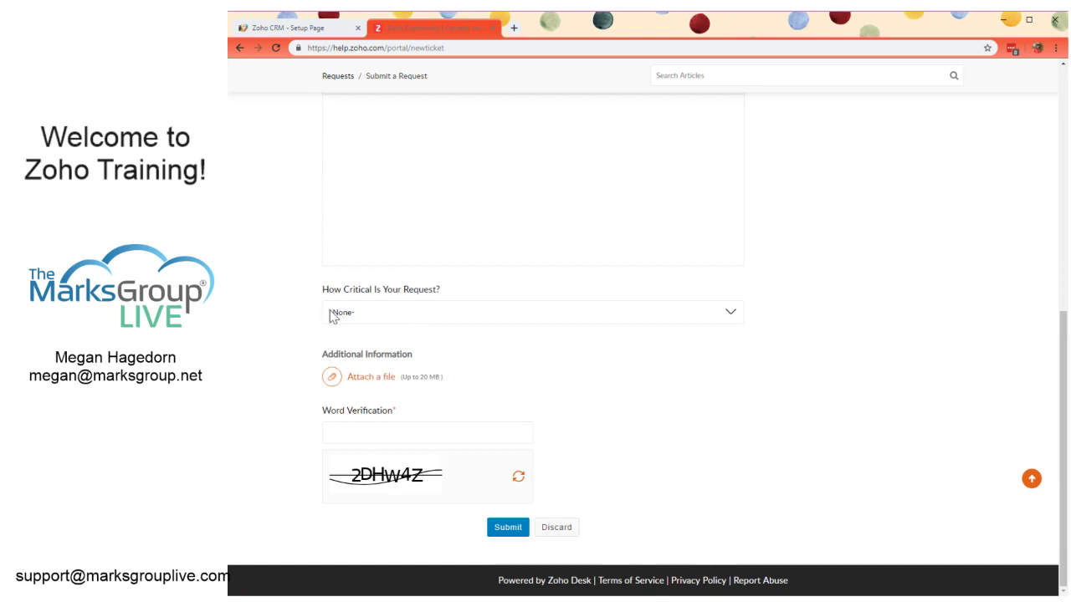
click(406, 312)
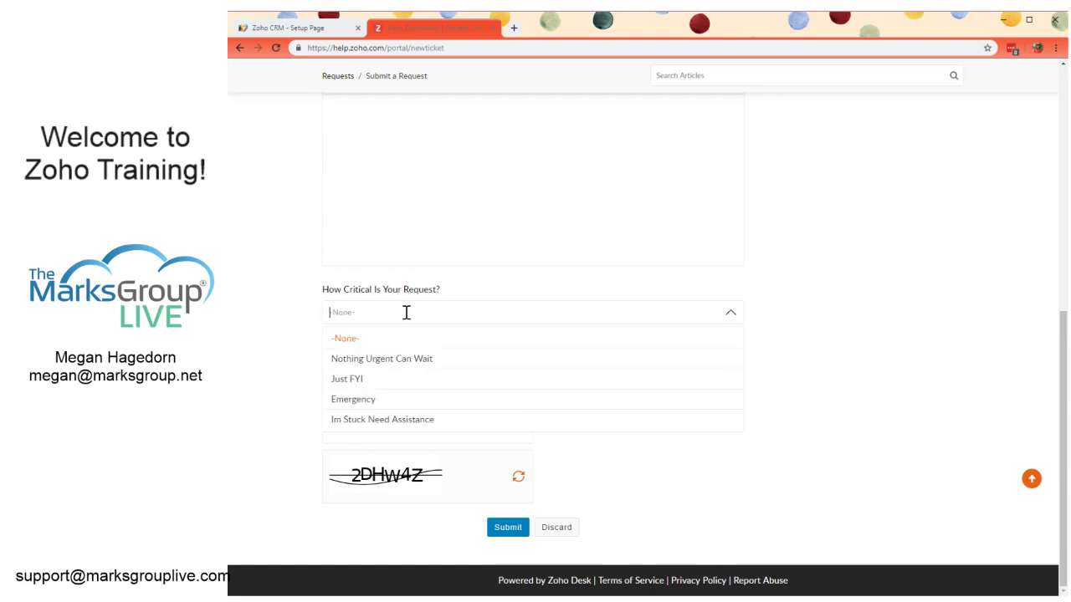
click(307, 300)
scroll(411, 354, up, 6)
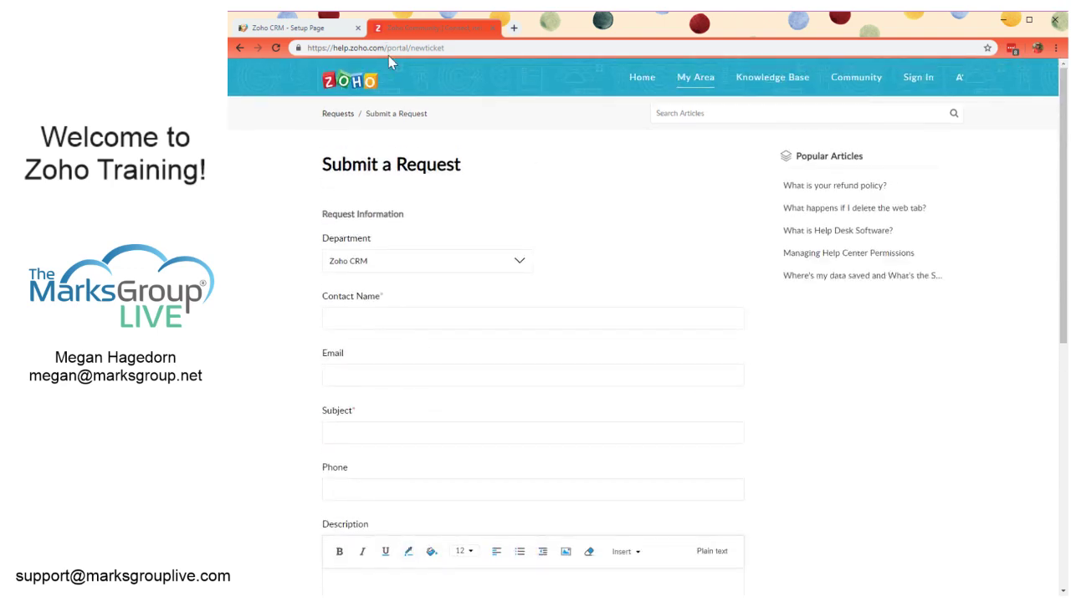
click(292, 28)
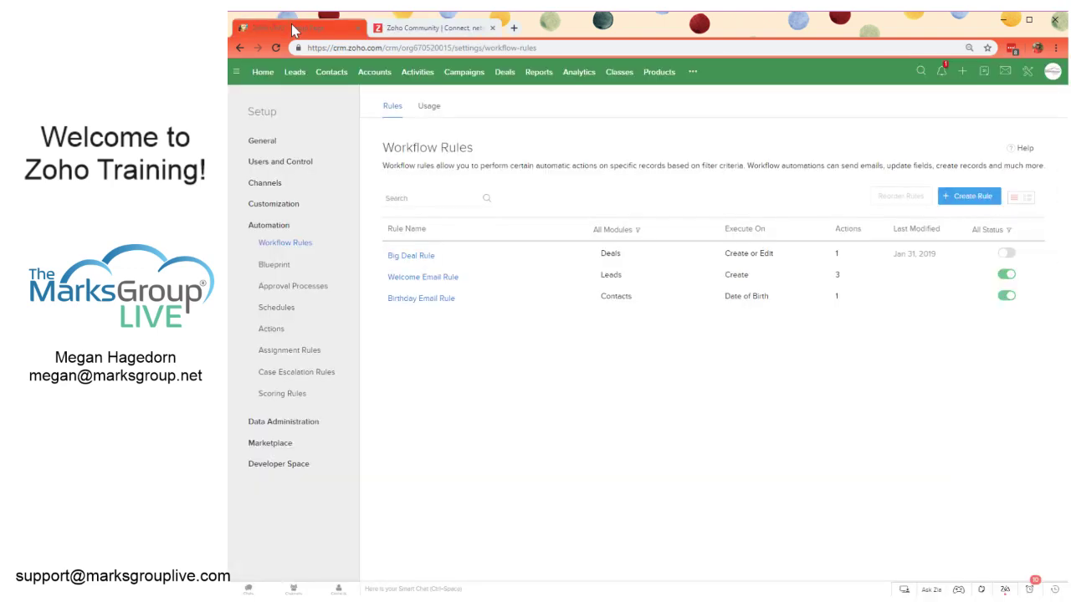